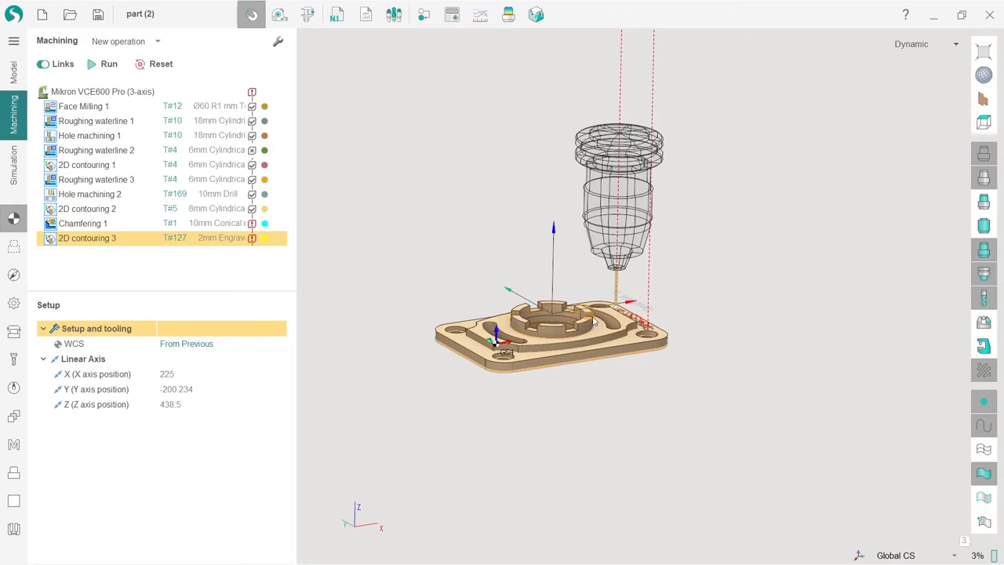
Step: Display the machine model around the part and review the machine node's workpiece setup and WCS
mouse_move(529, 392)
middle_mouse_down()
mouse_move(519, 325)
mouse_move(524, 439)
mouse_move(510, 361)
mouse_move(515, 401)
mouse_move(524, 374)
mouse_move(518, 418)
mouse_move(518, 405)
middle_mouse_up()
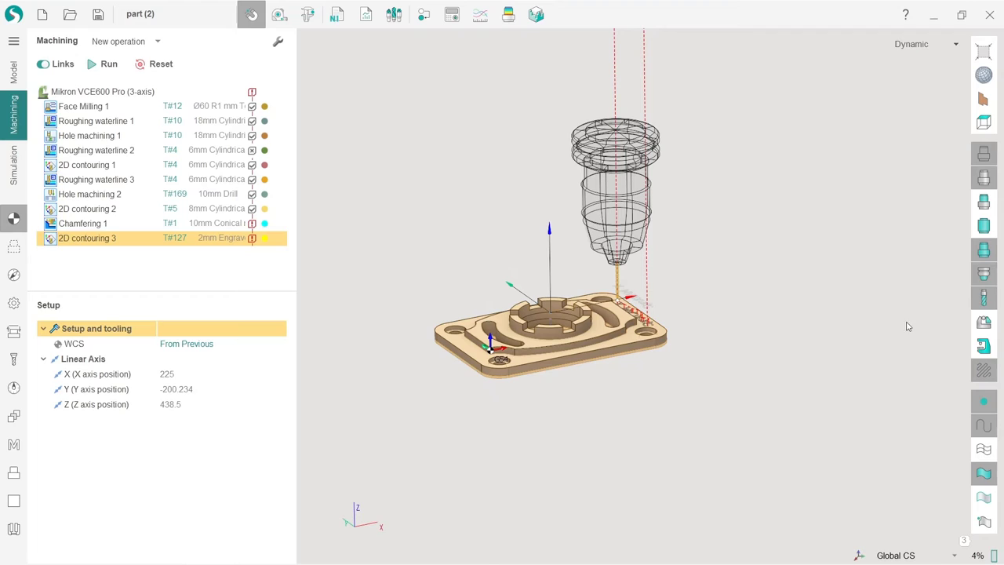
left_click(984, 346)
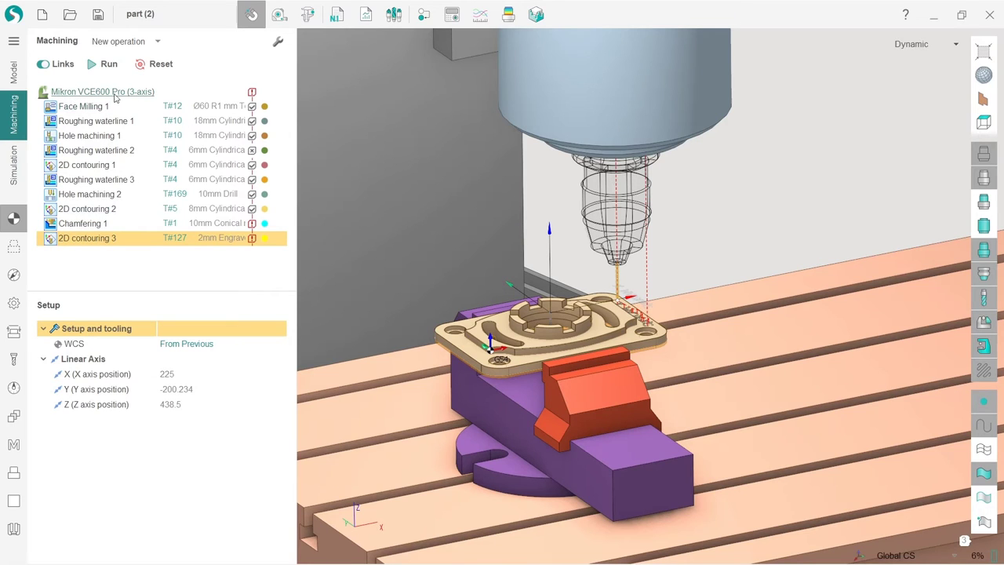
left_click(114, 95)
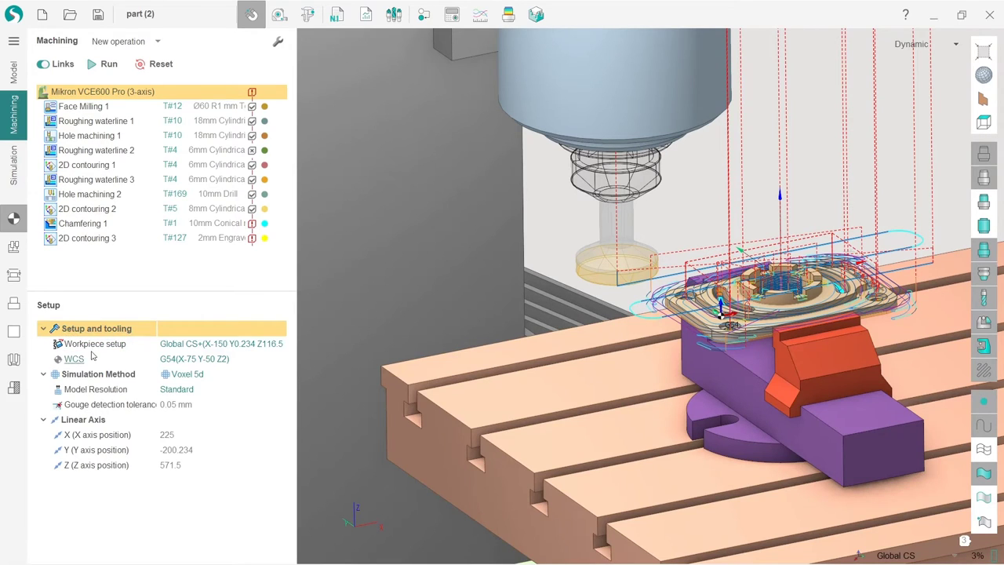
left_click(94, 345)
left_click(94, 361)
left_click(95, 346)
left_click(94, 362)
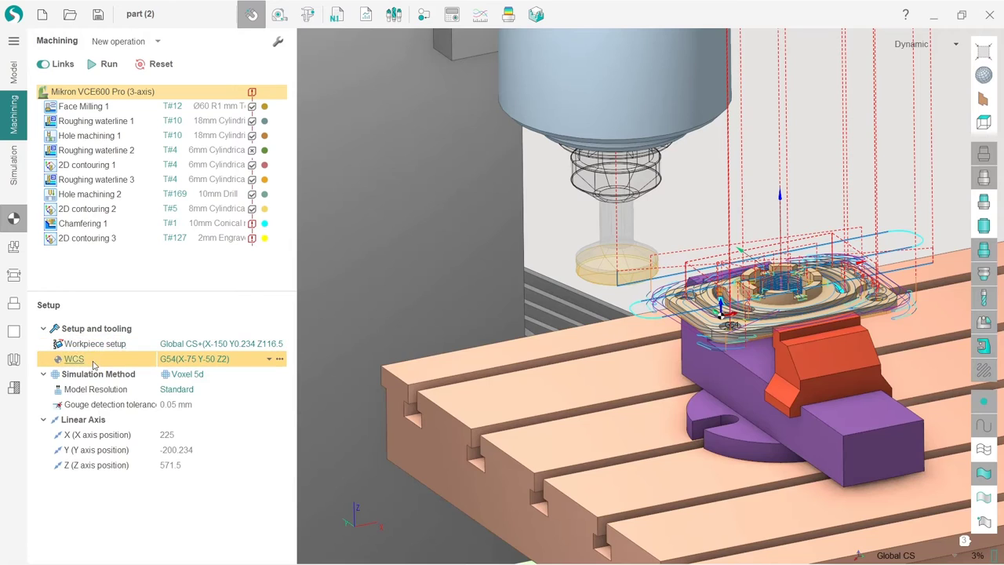
Step: Add a setup stage structure that groups the existing machining operations
left_click(157, 43)
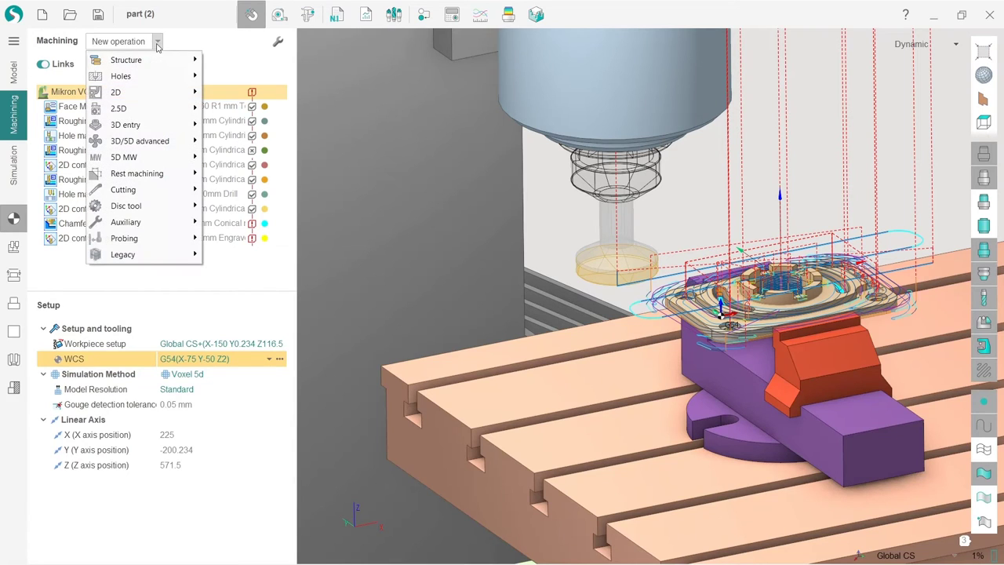
mouse_move(116, 63)
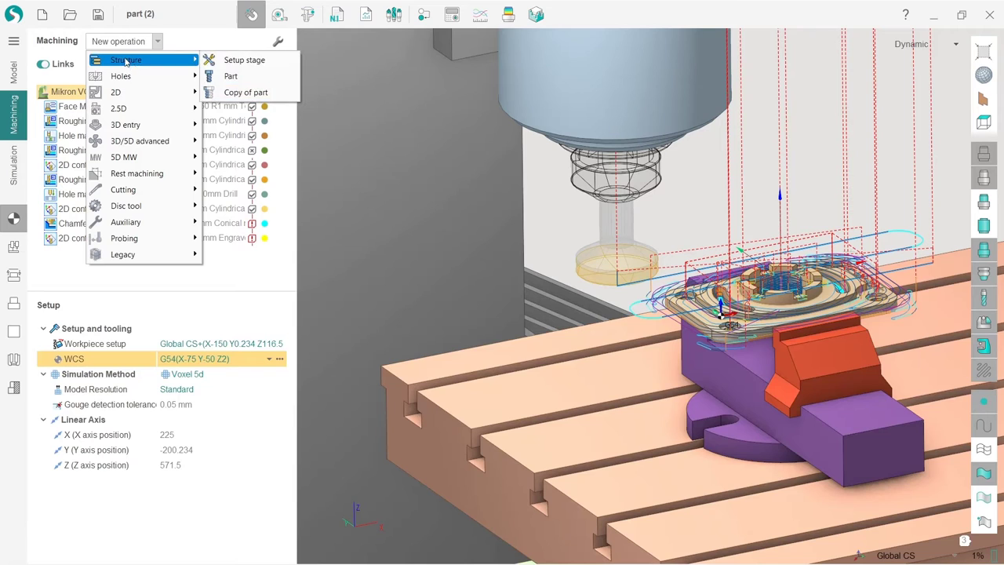
left_click(227, 61)
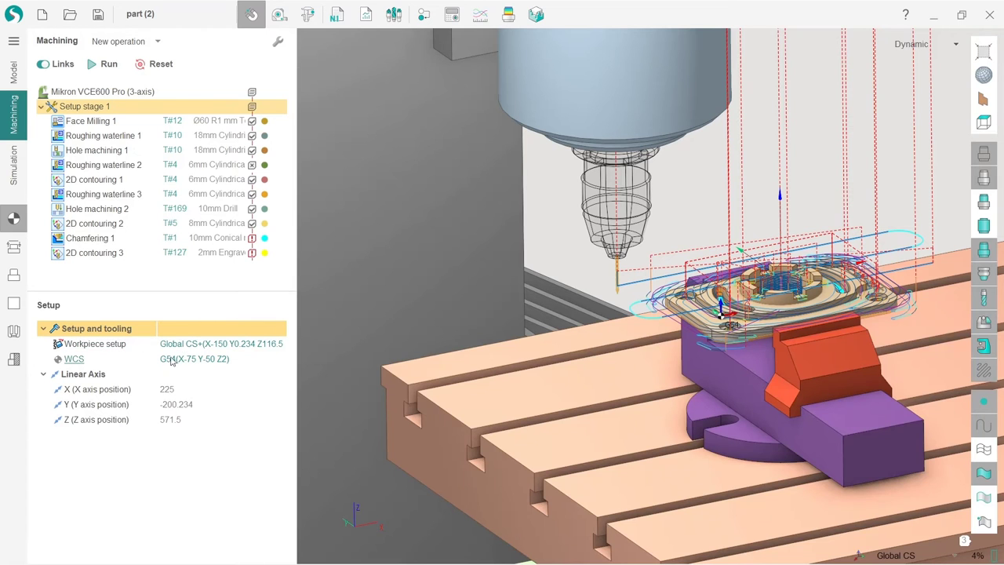
Step: Examine the parameters of the machine node and Setup stage 1 and inspect how the vise holds the part
left_click(102, 91)
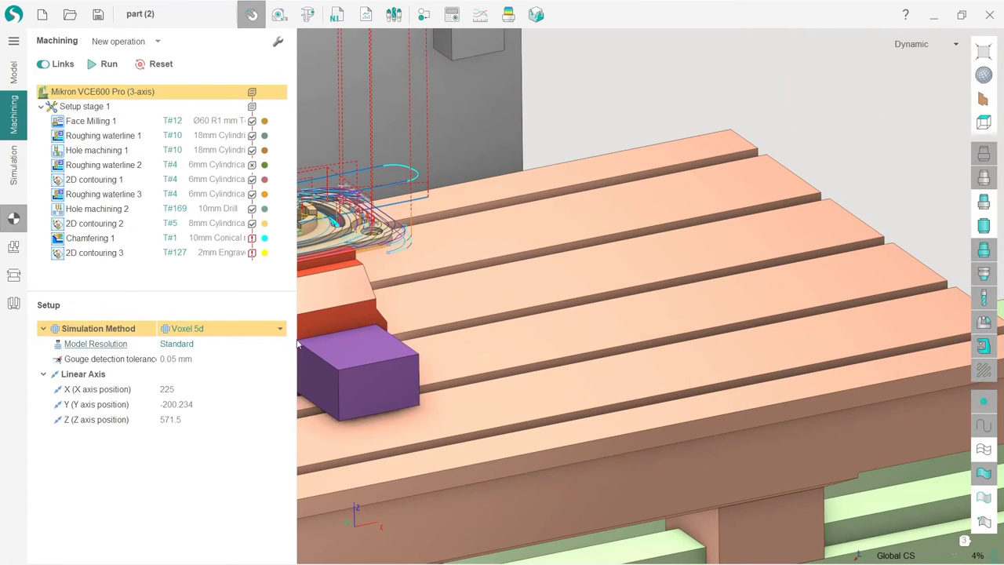
scroll(413, 331, "down", 3)
scroll(413, 331, "up", 3)
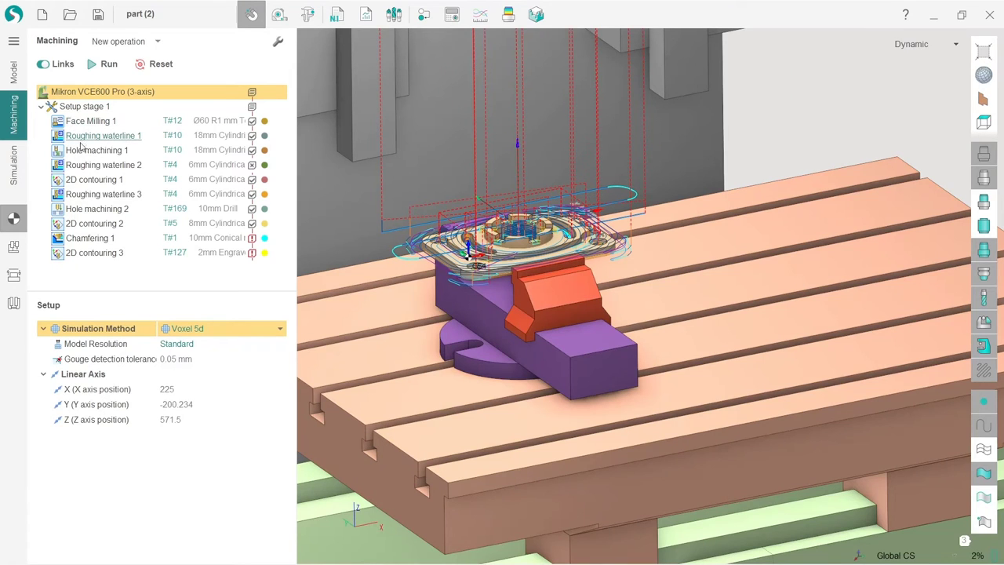
left_click(122, 108)
left_click(163, 92)
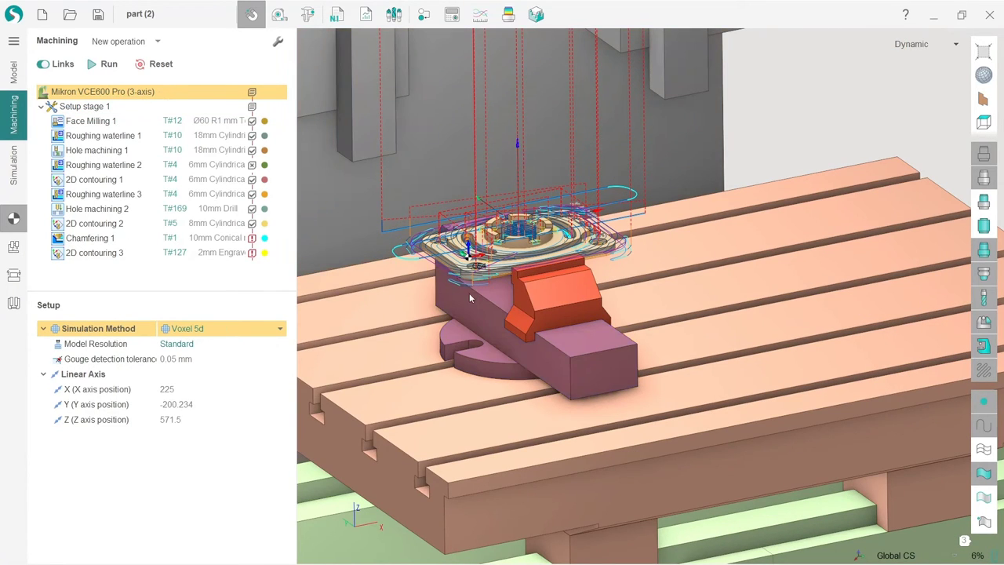
double_click(480, 345)
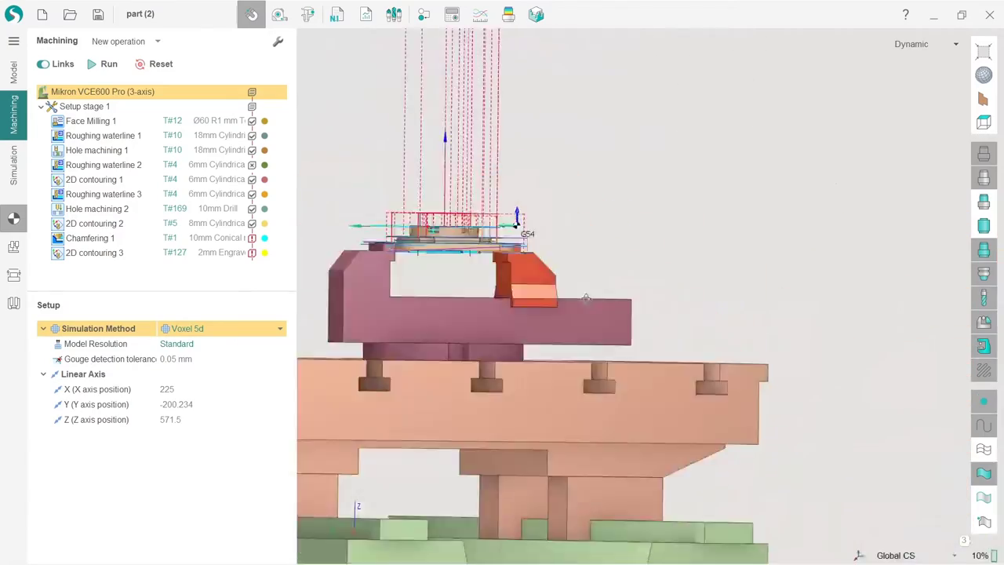
middle_click_drag(585, 298, 498, 374)
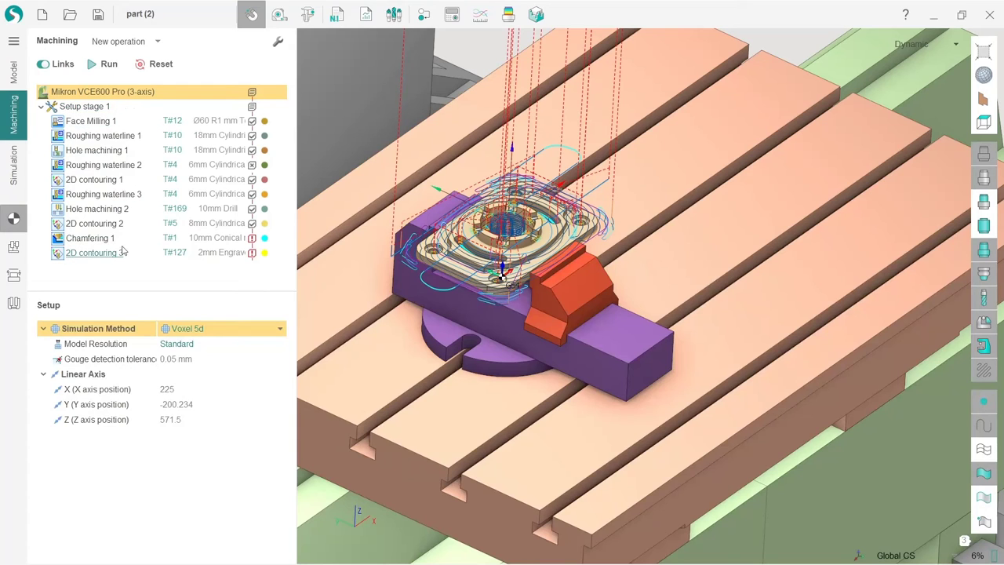
Step: Add a second setup stage after Setup stage 1 and expand the first stage's operation list
left_click(92, 109)
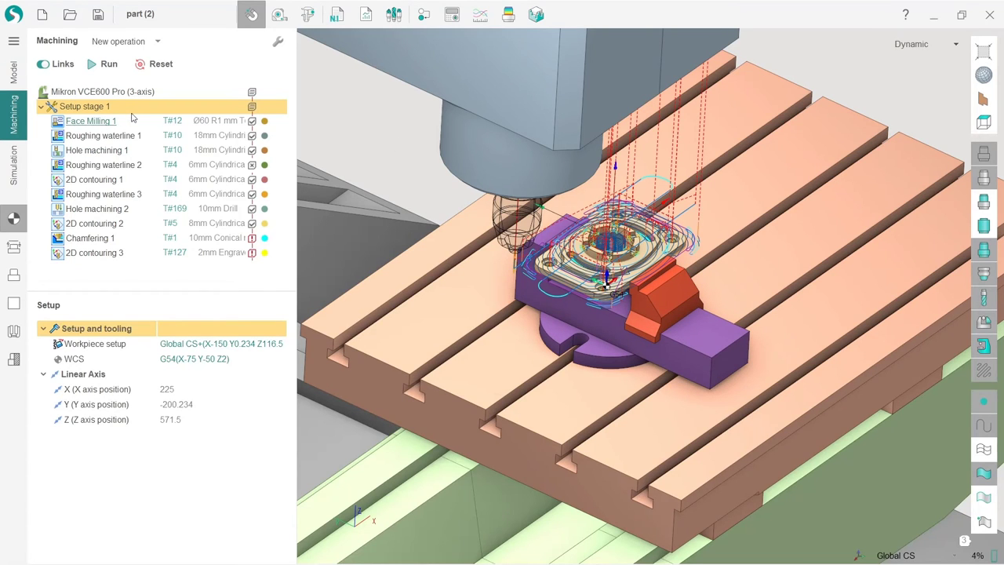
left_click(157, 41)
mouse_move(200, 60)
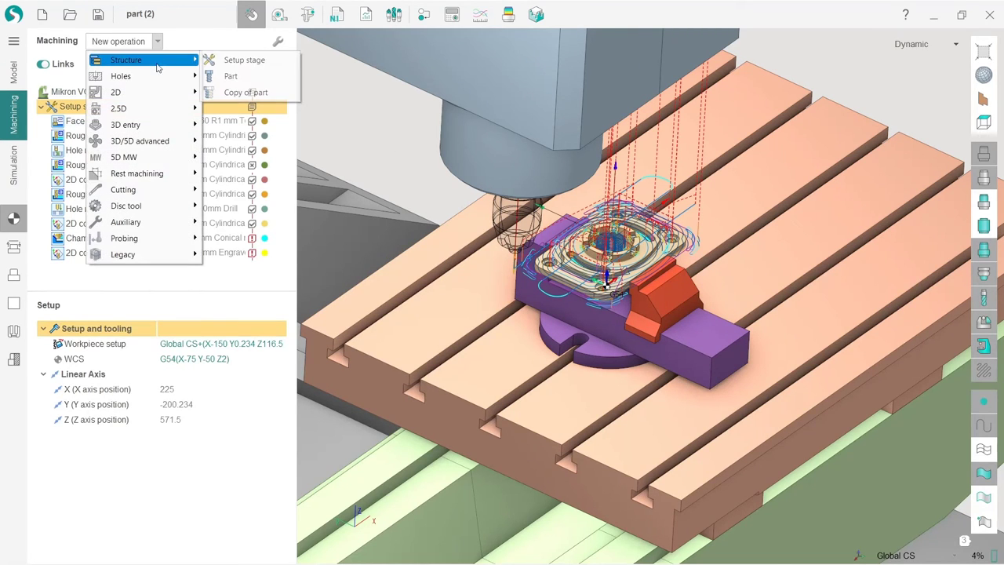
left_click(233, 63)
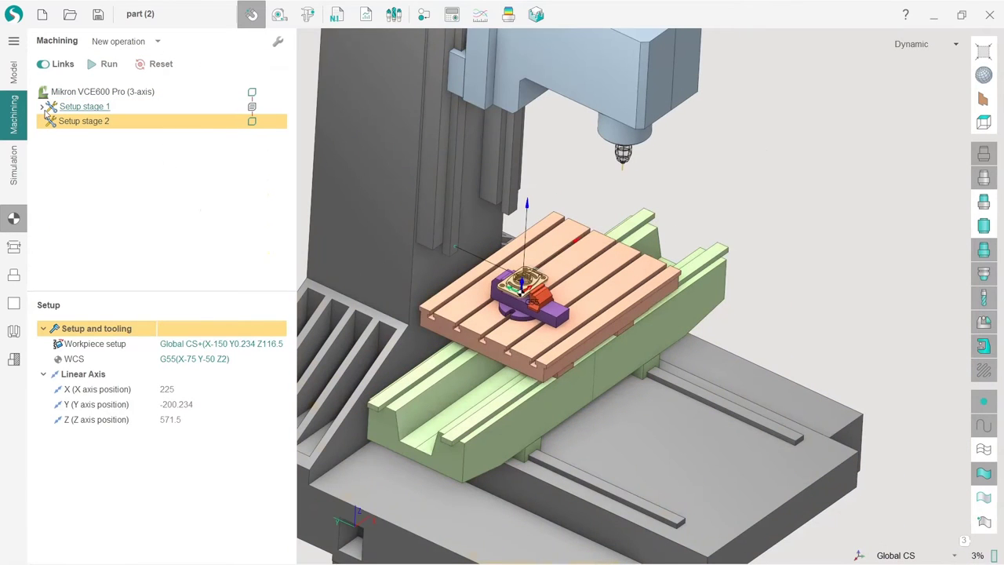
left_click(42, 107)
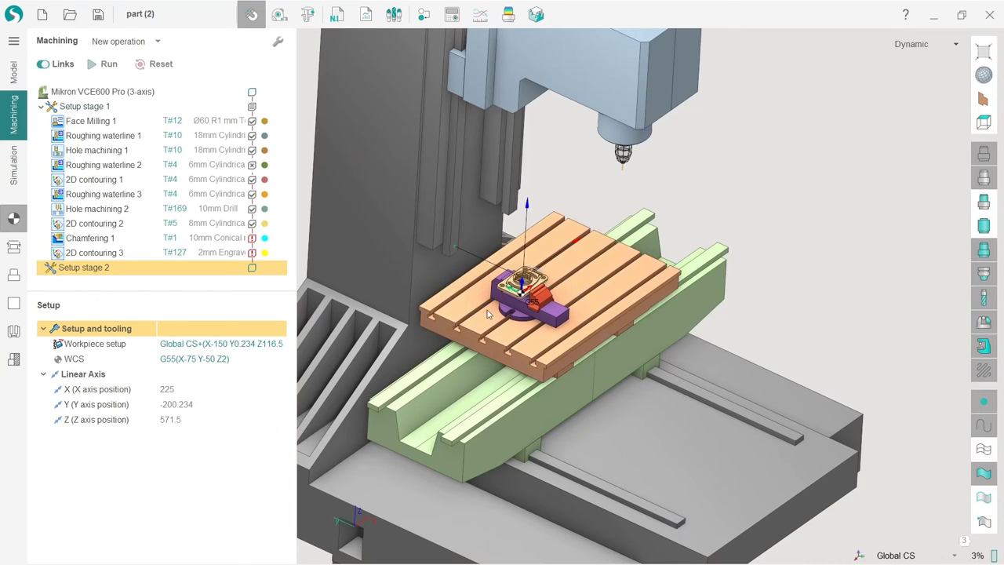
Step: Flip the workpiece upside down in Setup stage 2 with rotations Rx -180, Rz -180 and a Z offset of 96.5
left_click(223, 344)
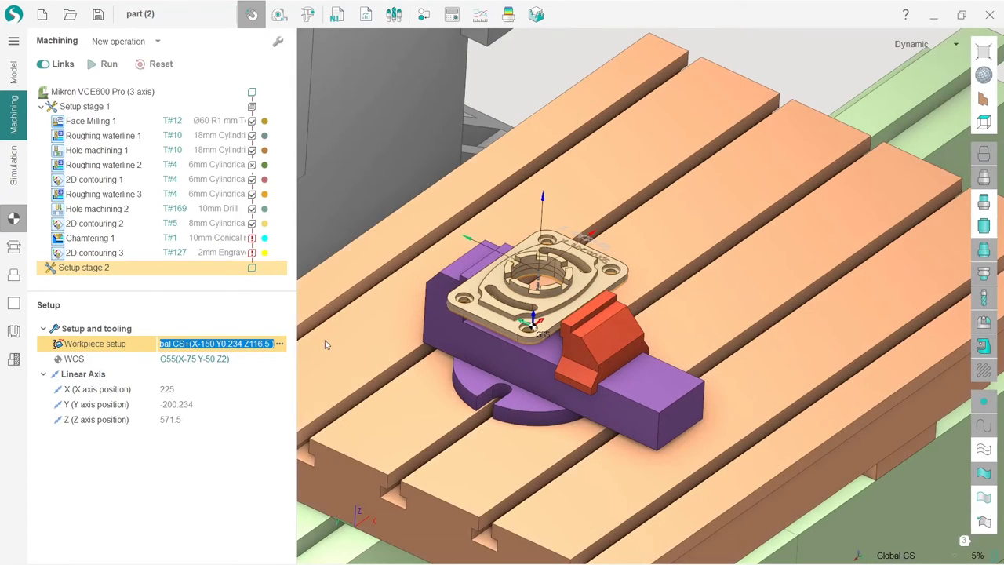
left_click(281, 343)
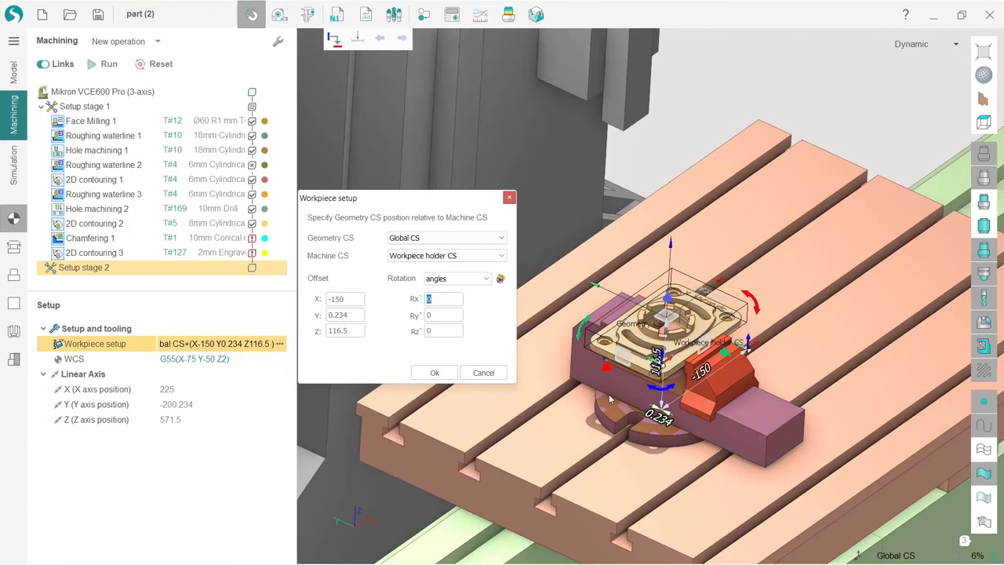
left_click(449, 373)
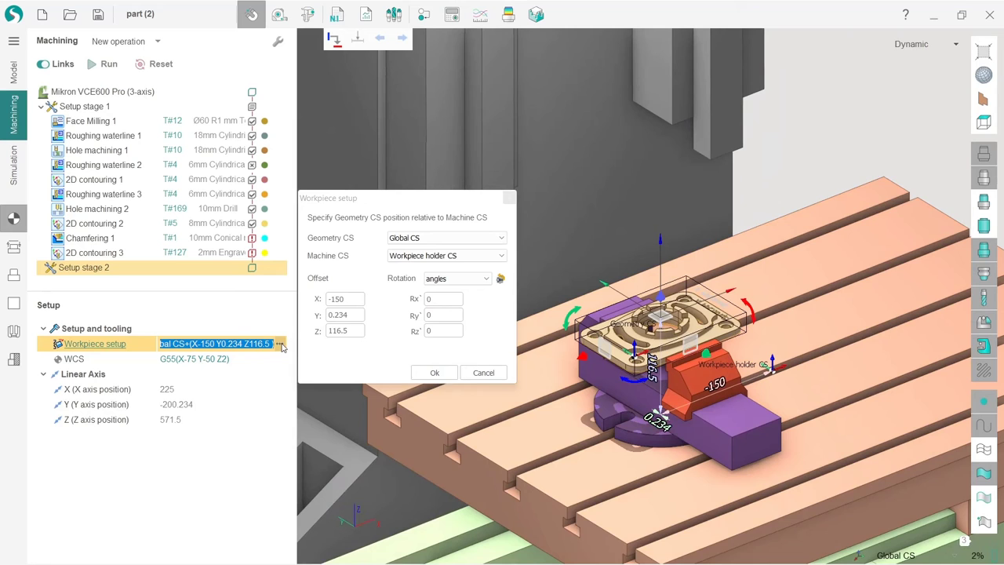
left_click_drag(573, 316, 715, 304)
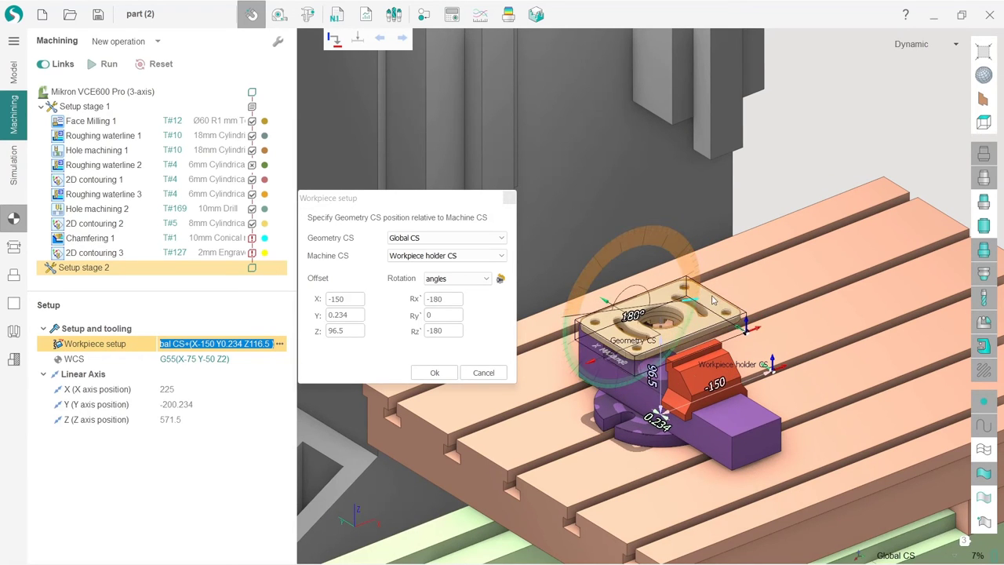
left_click(433, 372)
right_click_drag(433, 372, 342, 384)
Step: Lower the flipped workpiece into the vise jaws by setting its Z offset to 84.5
left_click(279, 343)
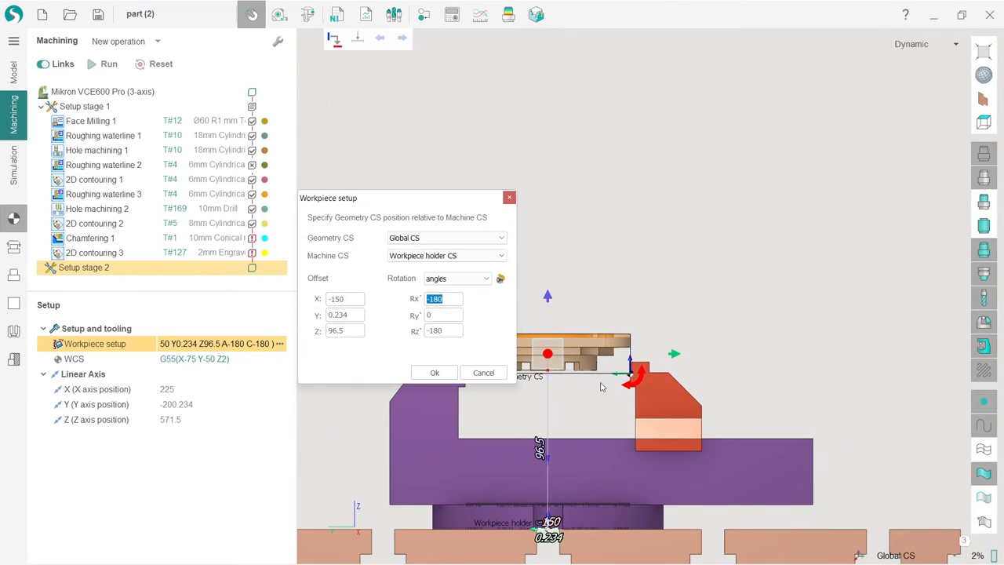
left_click_drag(430, 205, 267, 173)
scroll(576, 310, "up", 3)
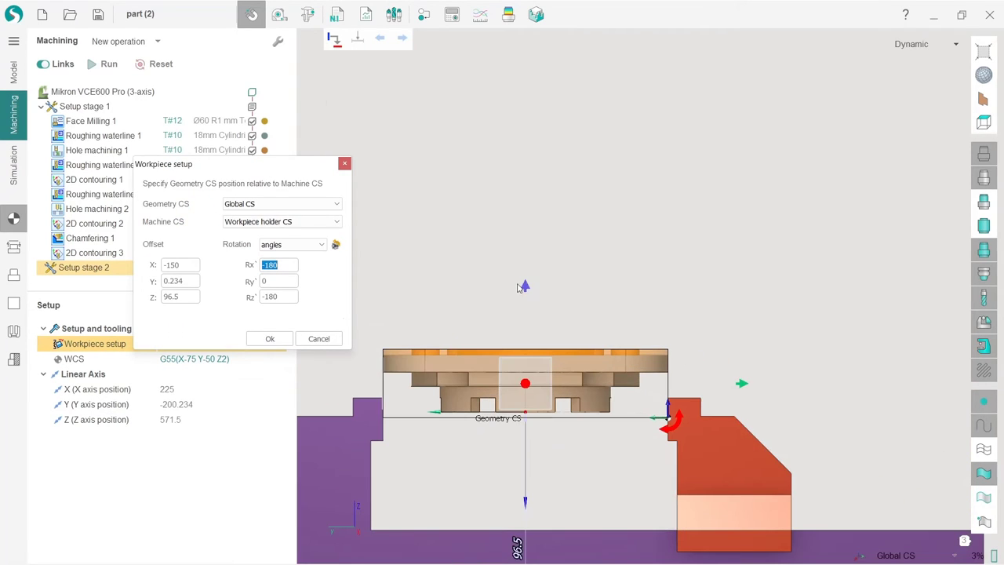
left_click_drag(518, 288, 526, 326)
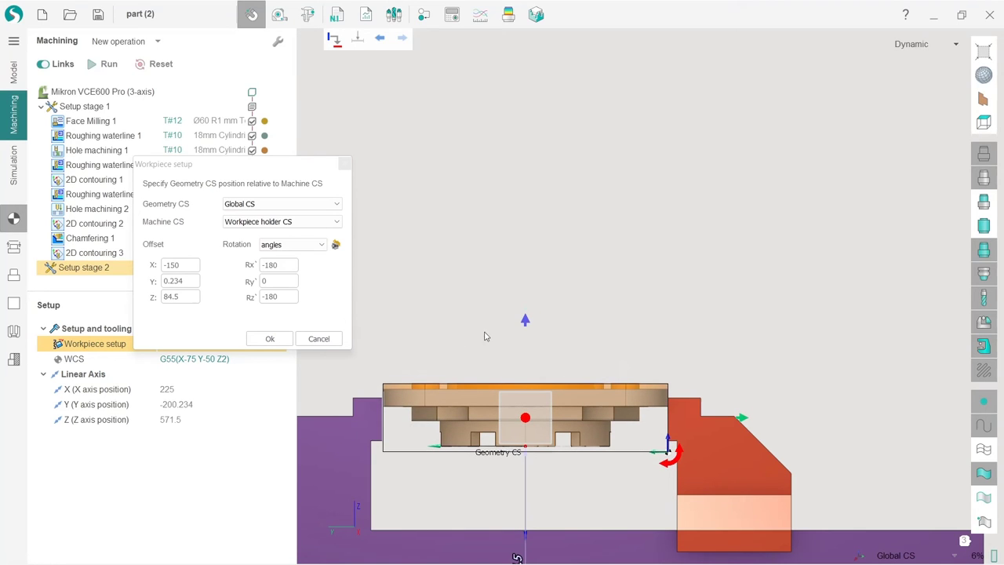
left_click(269, 338)
mouse_move(708, 462)
left_mouse_down()
mouse_move(796, 469)
mouse_move(604, 466)
mouse_move(779, 464)
mouse_move(691, 463)
left_mouse_up()
scroll(574, 360, "down", 5)
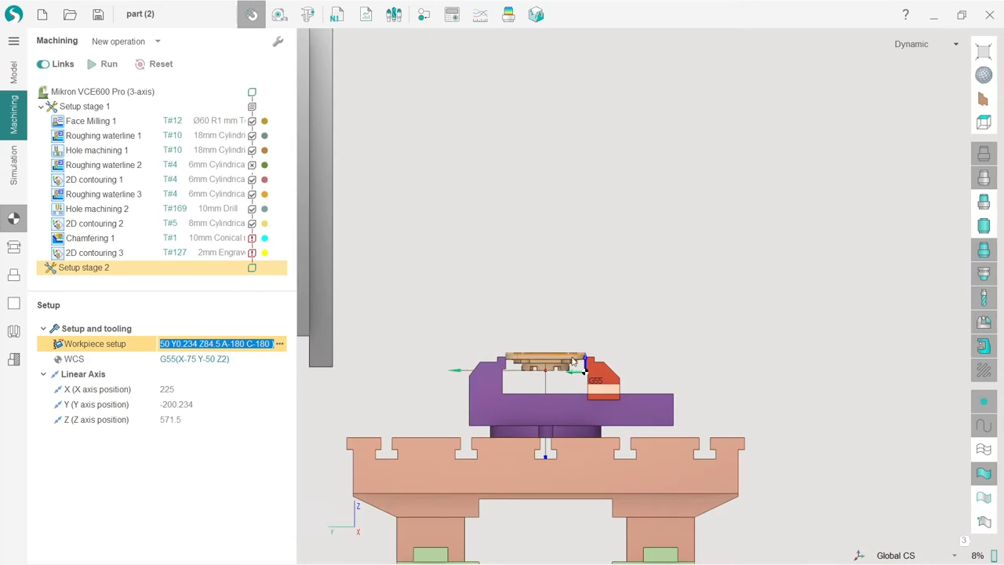
middle_click_drag(574, 361, 548, 235)
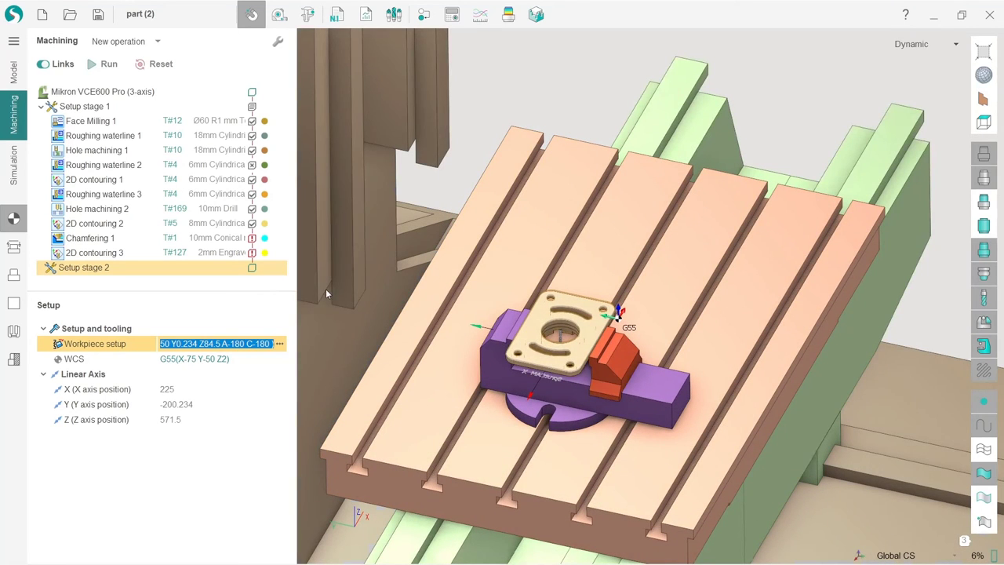
Step: Compare the WCS of Setup stage 1 with the WCS of Setup stage 2
left_click(265, 360)
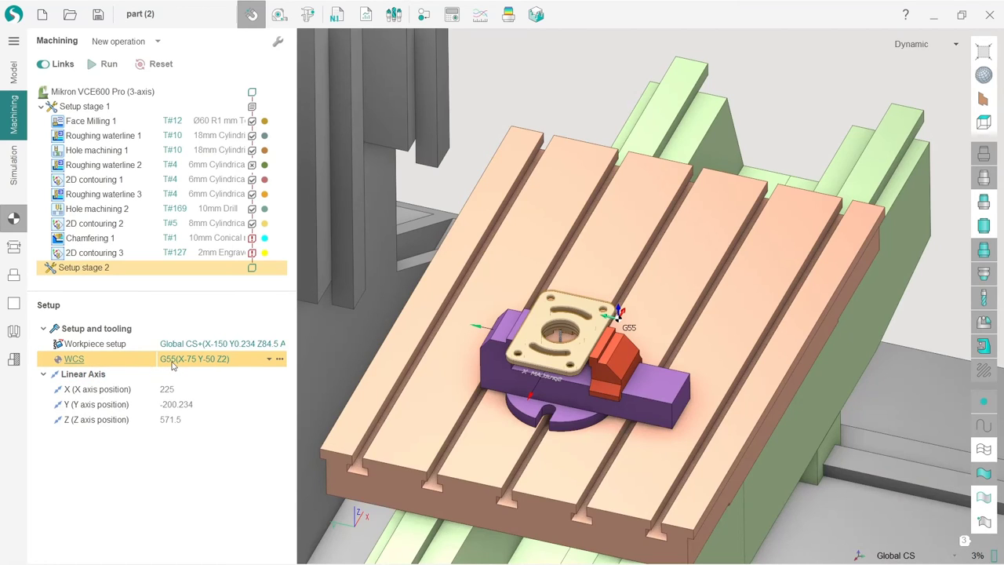
left_click(92, 106)
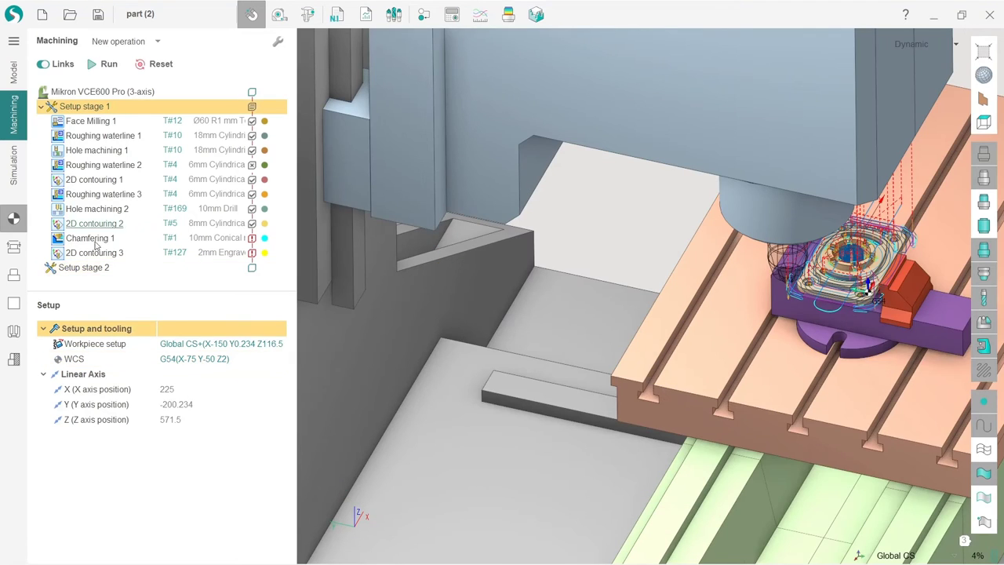
left_click(93, 268)
left_click(222, 360)
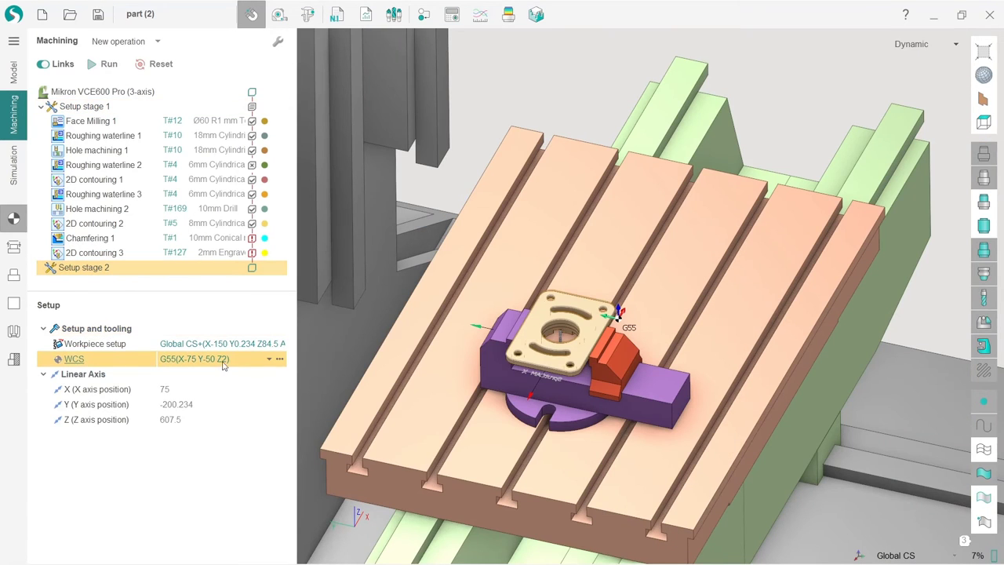
Step: Move Setup stage 2's G55 origin to the centre of the part's central hole at X0 Y0 Z-20, hiding the machine while placing it
left_click(279, 359)
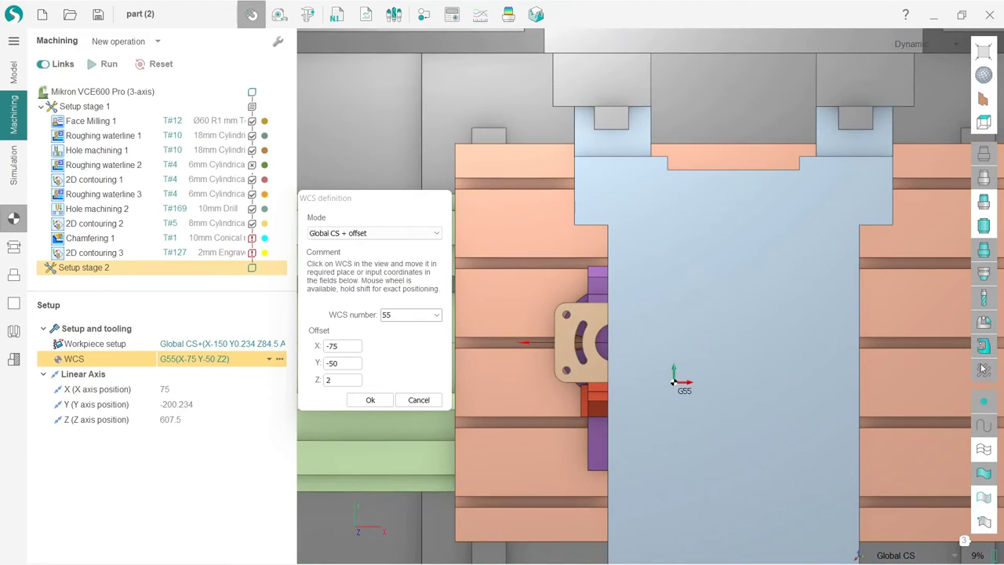
left_click(983, 369)
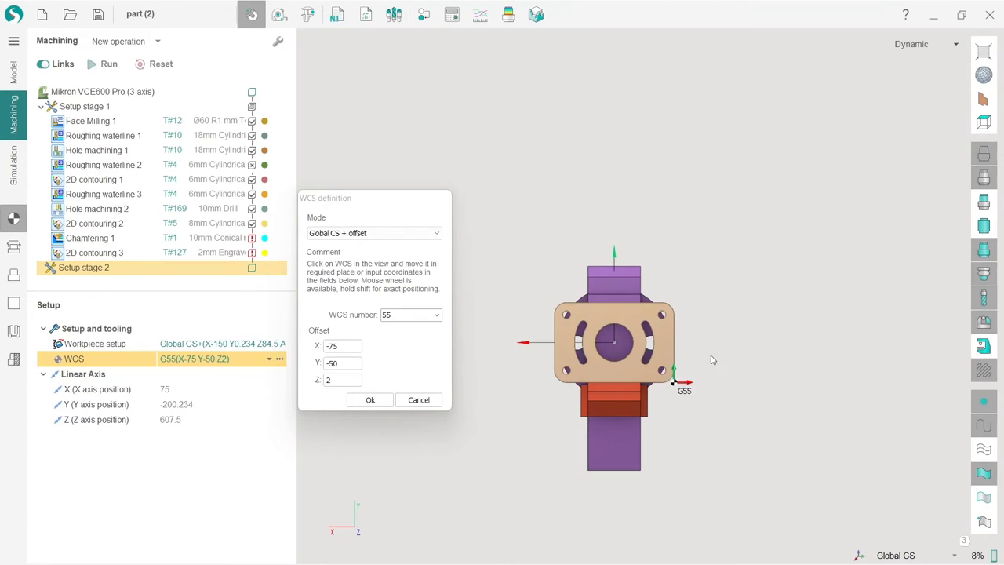
scroll(679, 388, "up", 2)
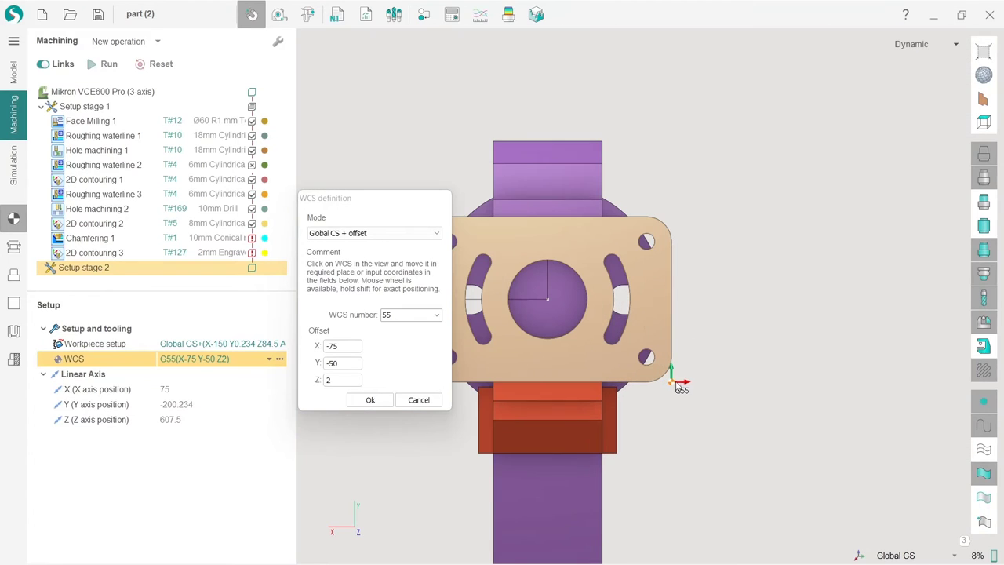
left_click(252, 14)
left_click_drag(672, 386, 546, 313)
left_click(383, 401)
right_click_drag(519, 397, 581, 284)
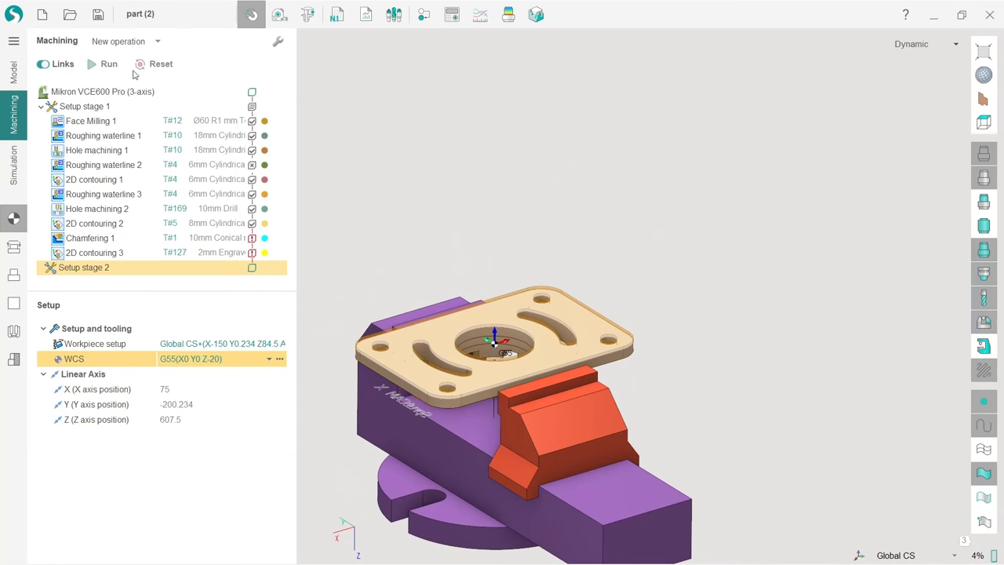
left_click(984, 345)
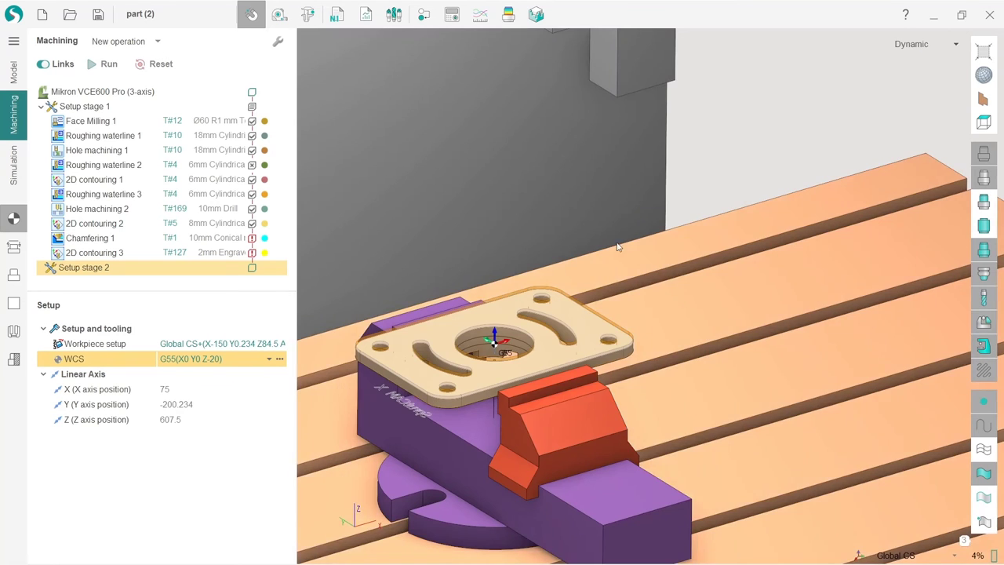
scroll(488, 202, "up", 3)
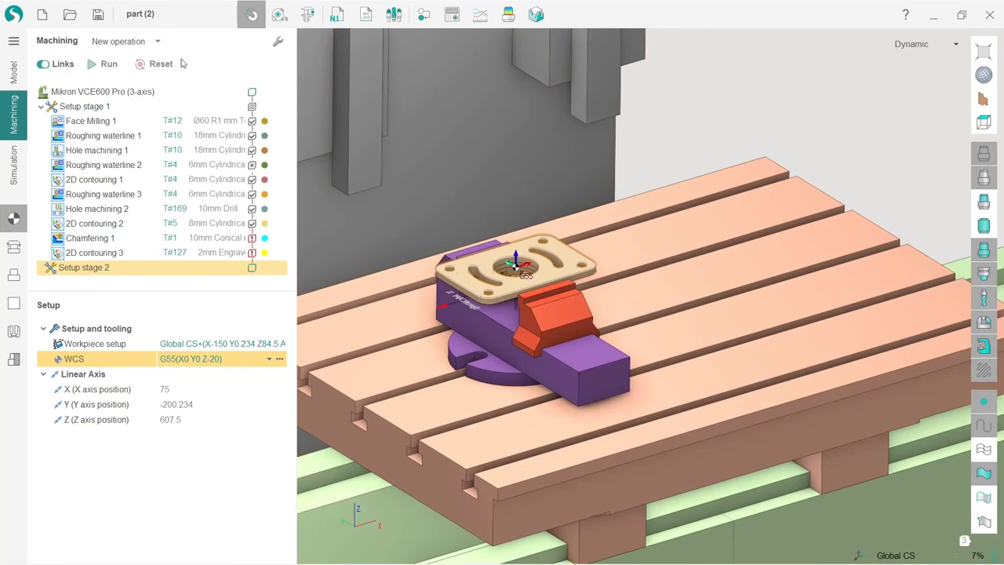
Step: Add a Face Milling operation to Setup stage 2 and assign it the Ø60 R1 mm Torus mill
left_click(157, 41)
mouse_move(173, 125)
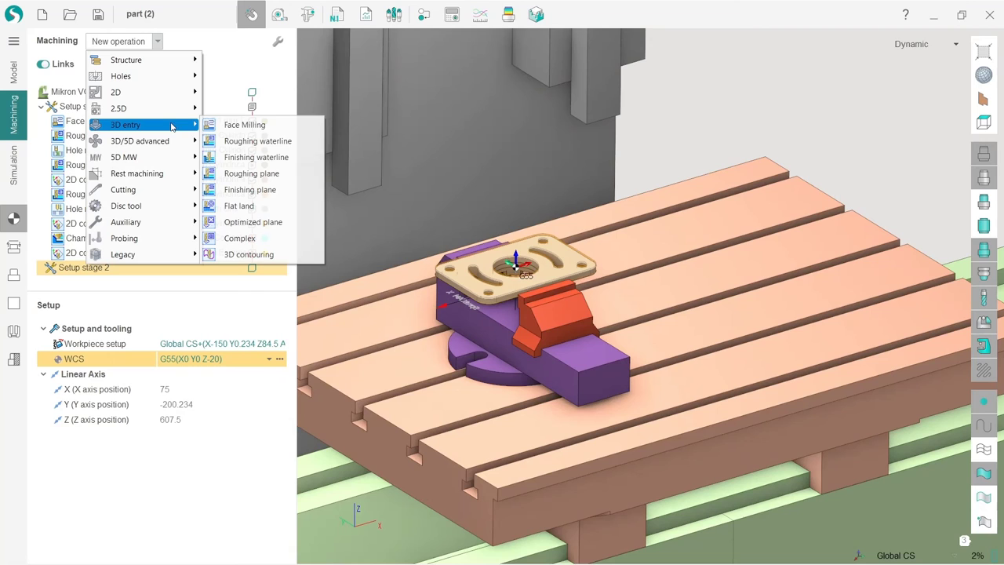
left_click(255, 128)
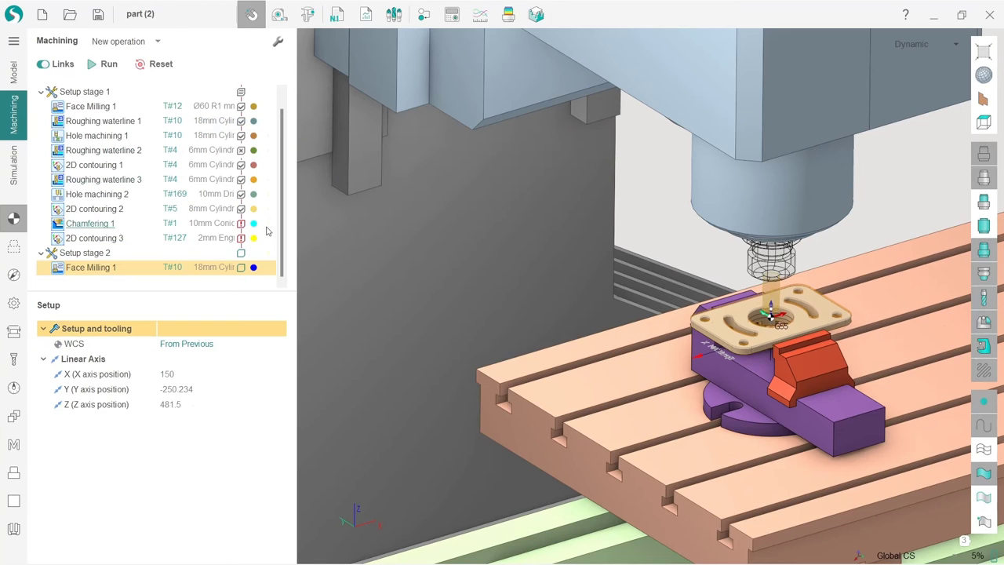
left_click(223, 268)
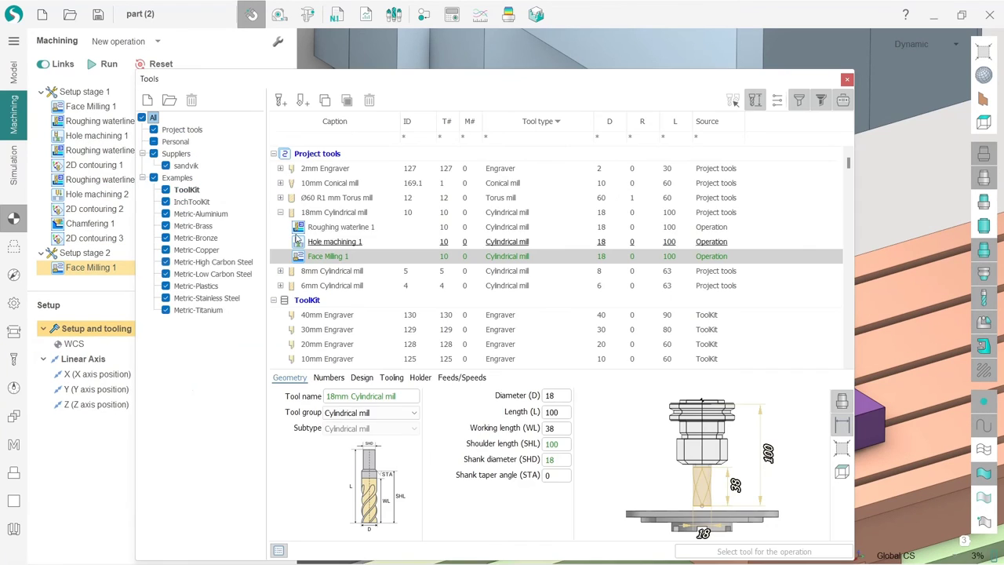
left_click(349, 198)
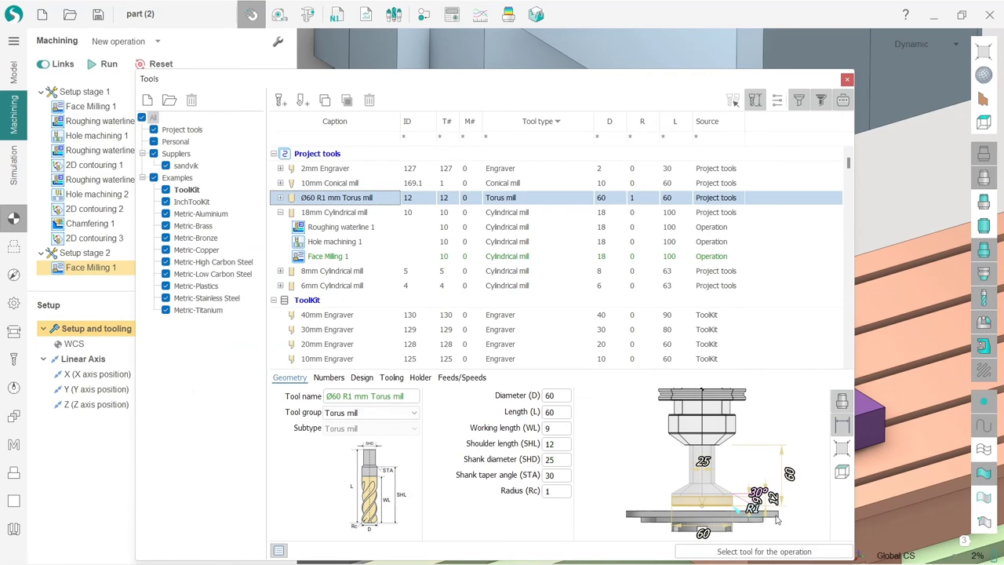
left_click(764, 551)
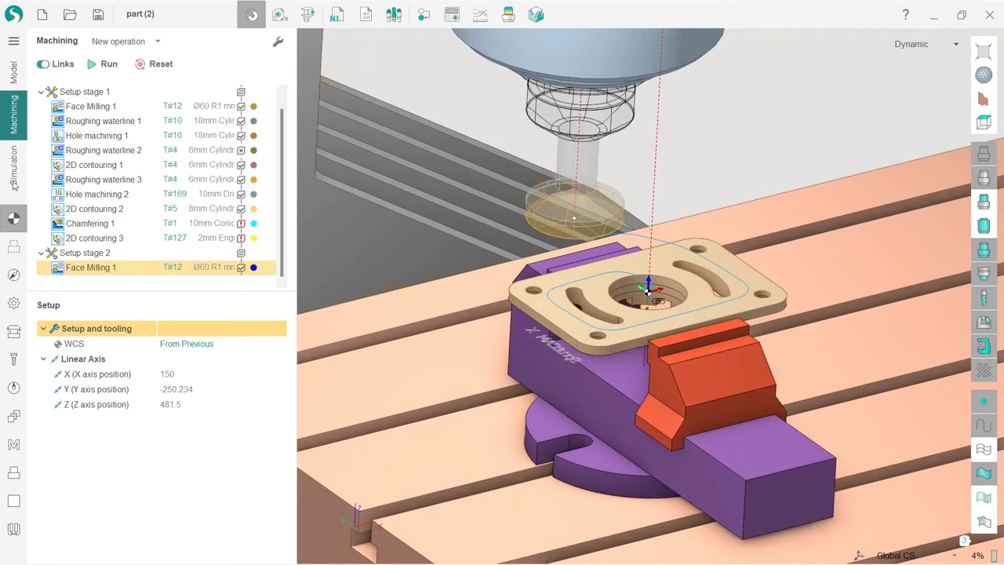
Step: Fast-forward the simulation through Setup stage 1, then simulate Setup stage 2's face milling at increased playback speed
left_click(14, 182)
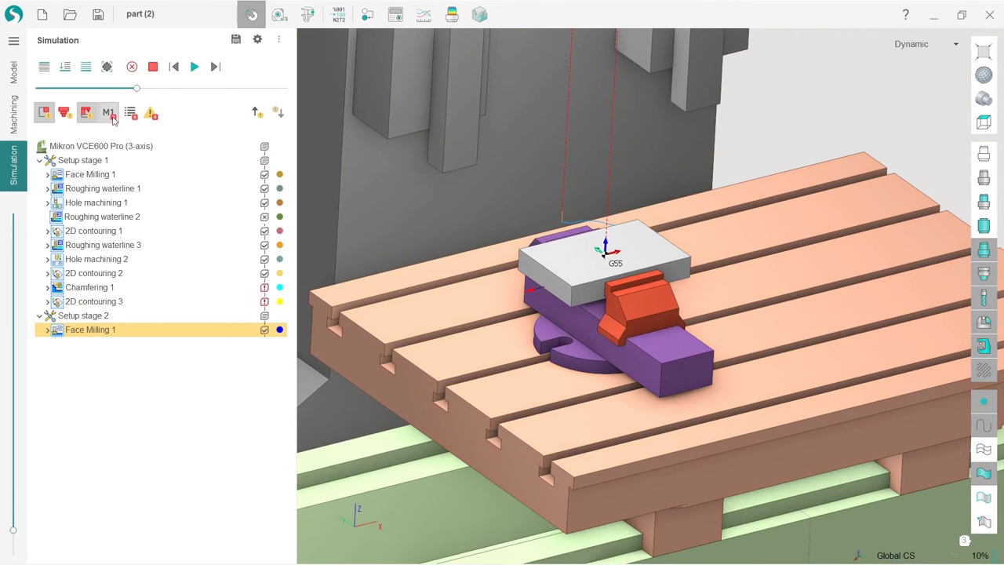
left_click(66, 67)
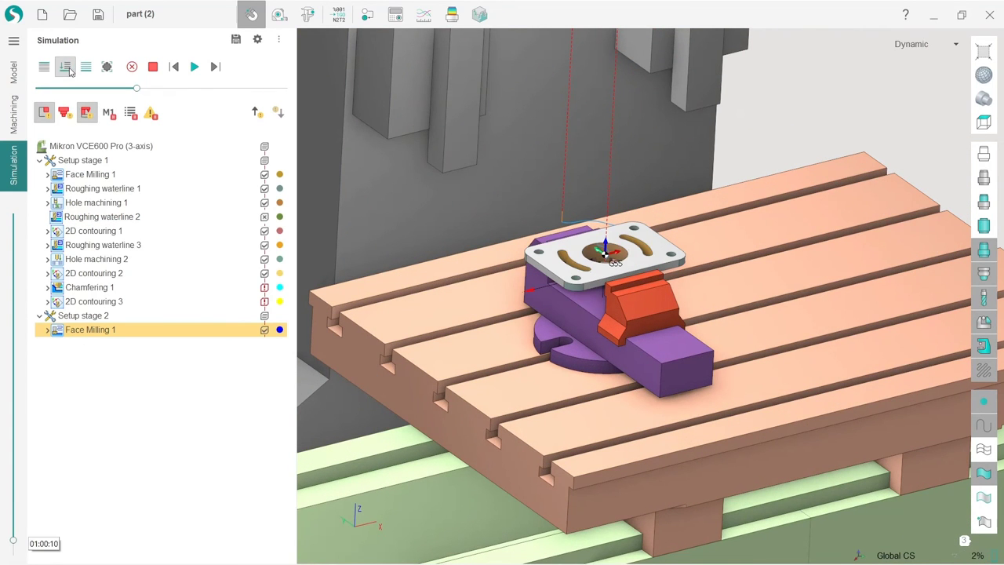
left_click(194, 67)
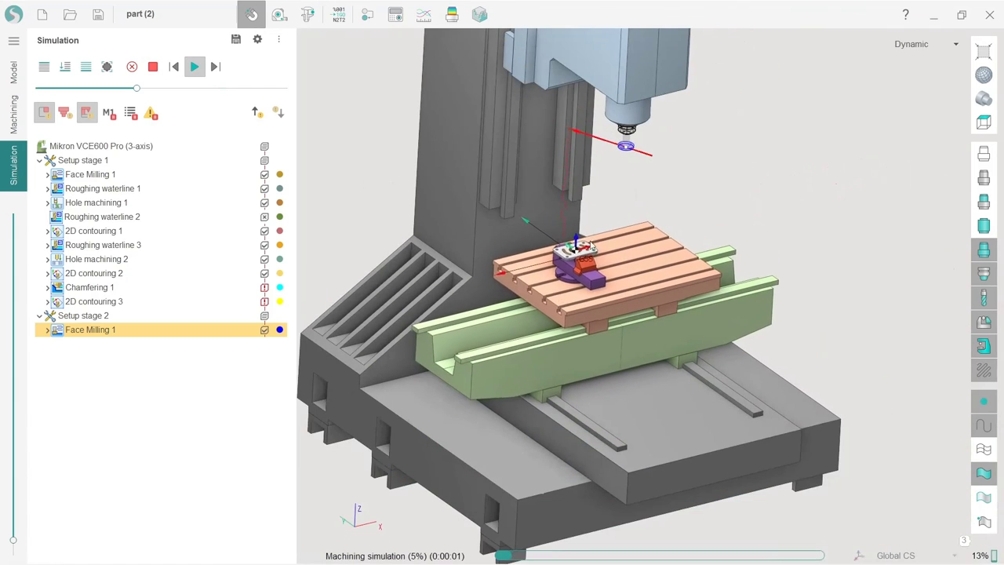
left_click_drag(136, 88, 200, 92)
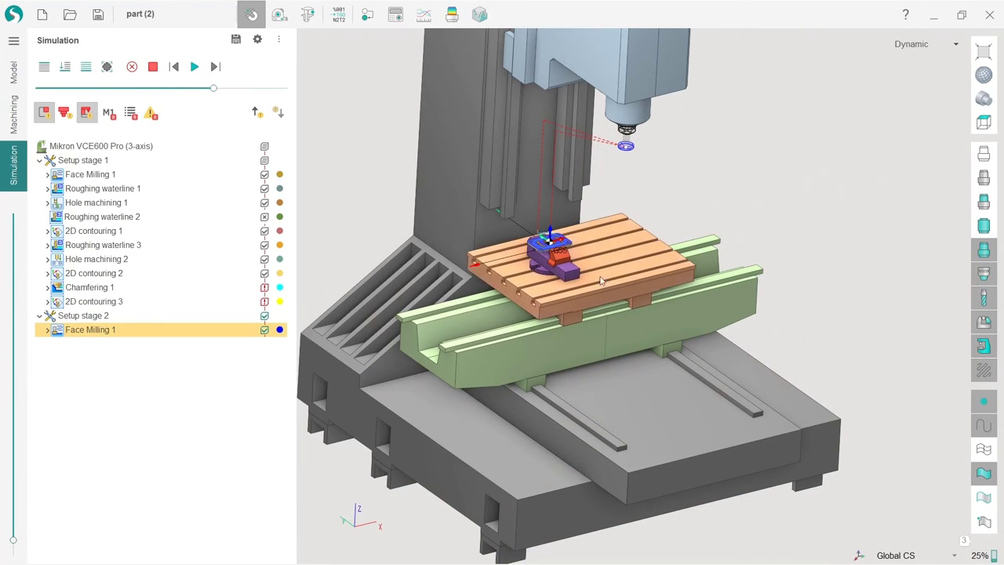
Step: Examine the simulated face-milled plate in the vise from several angles and distances
scroll(548, 251, "up", 5)
right_click_drag(433, 180, 539, 210)
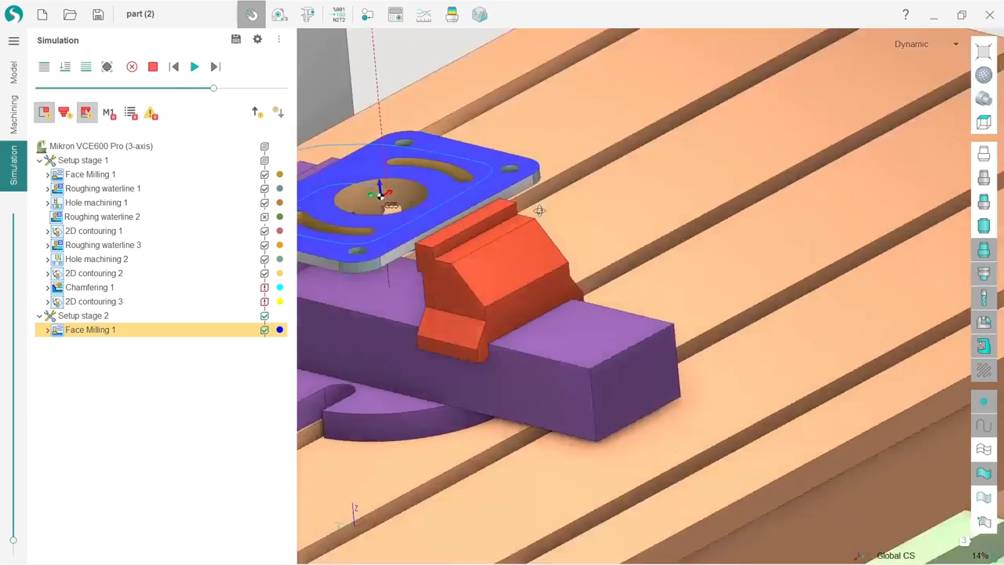
scroll(509, 232, "down", 5)
scroll(479, 253, "up", 3)
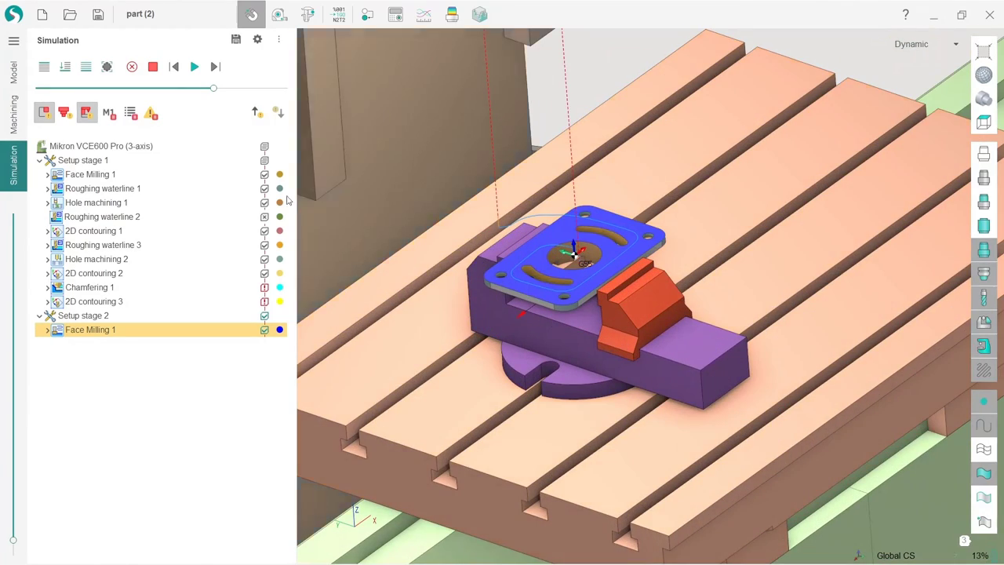
scroll(353, 195, "down", 2)
scroll(405, 189, "up", 2)
scroll(390, 317, "down", 2)
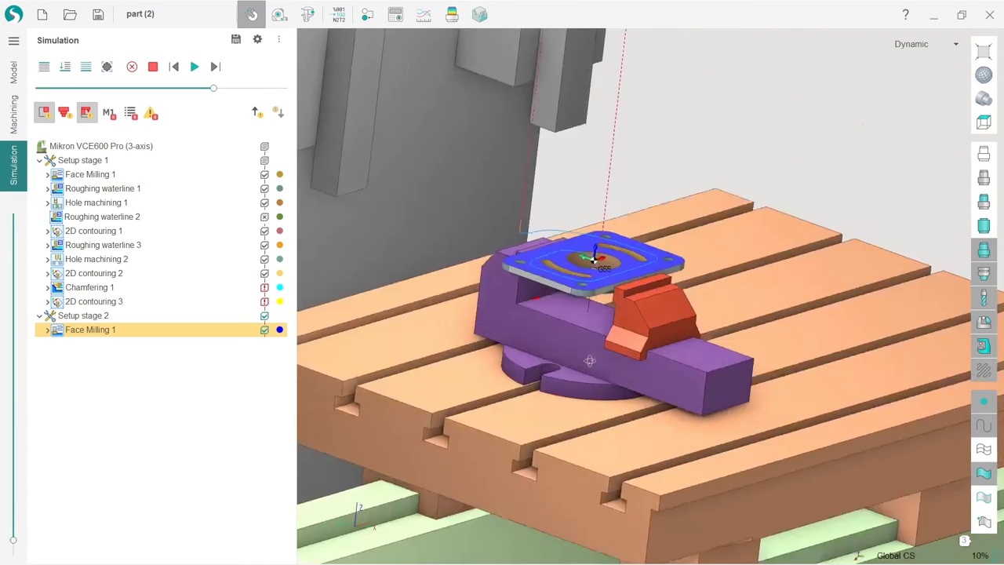
scroll(390, 317, "up", 2)
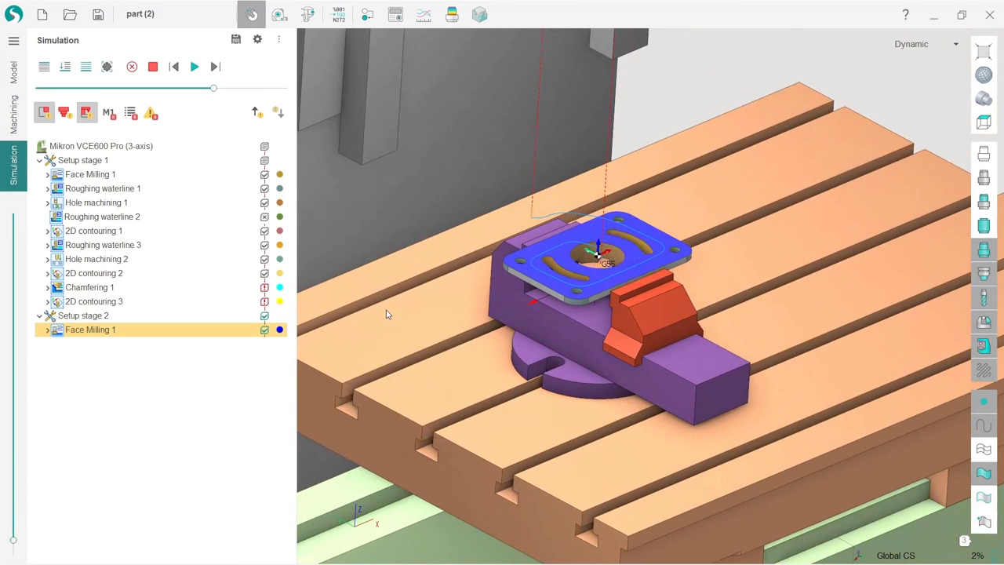